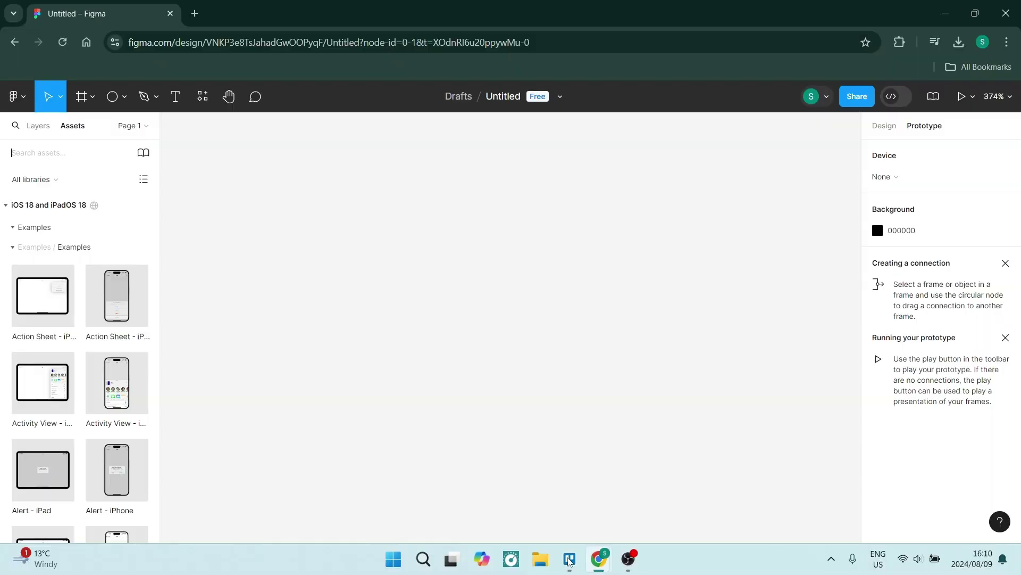
Draw a circle and wrap it in an auto-layout frame 80 wide with a grey fill
key(o)
drag(374, 238, 448, 313)
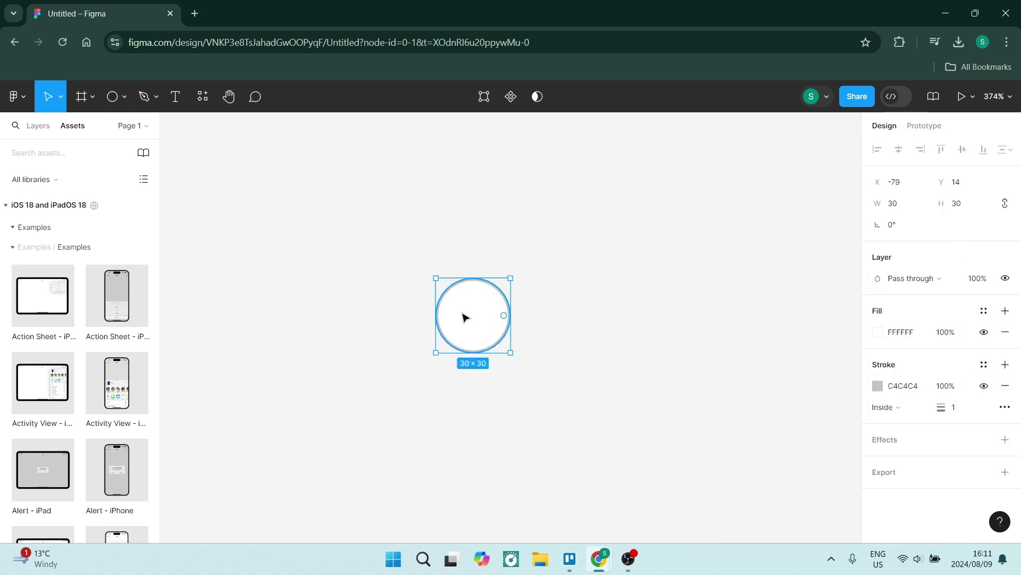
key(shift+a)
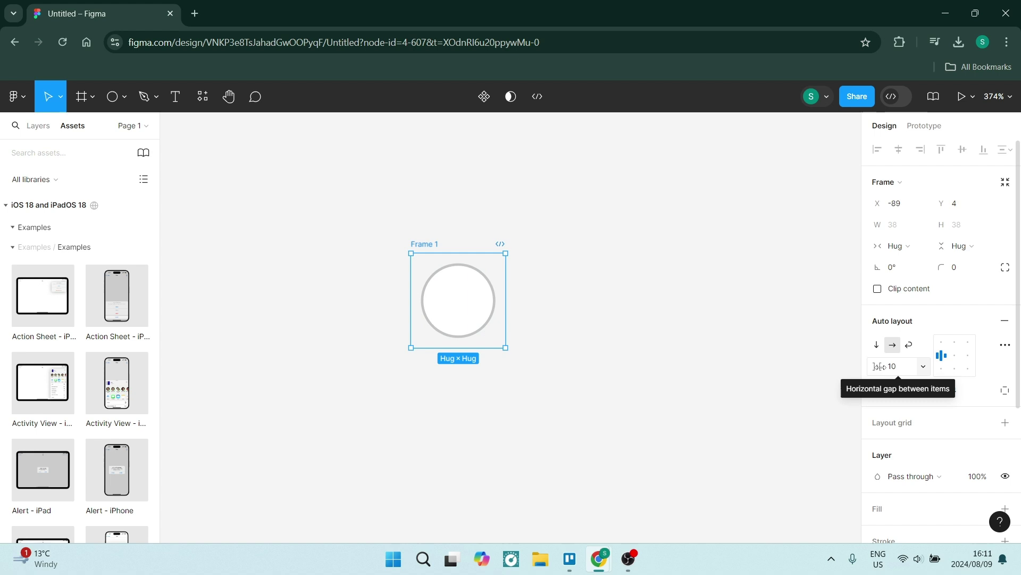
click(923, 366)
key(Escape)
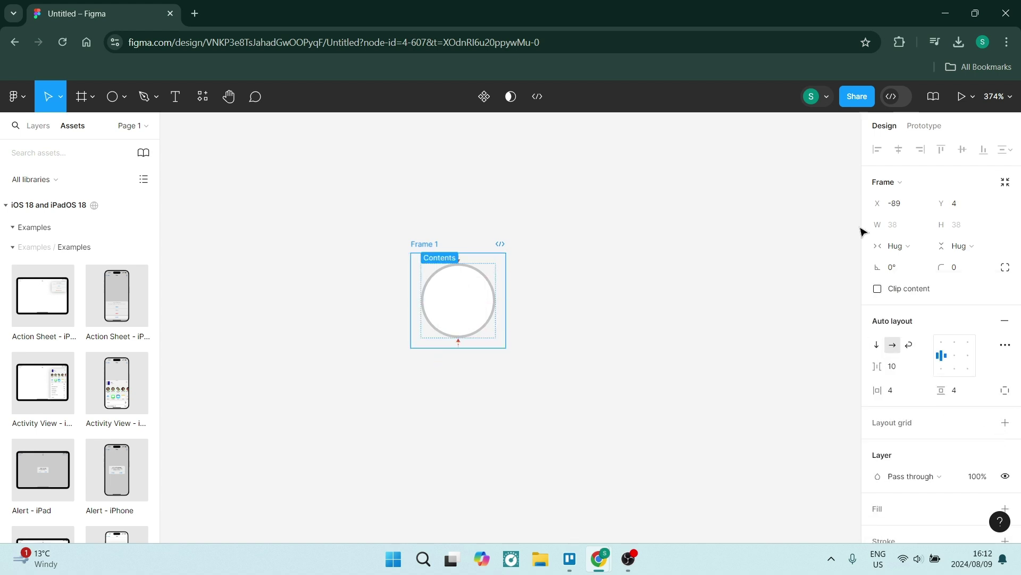
click(894, 224)
text(80)
key(Return)
scroll(872, 319, down, 3)
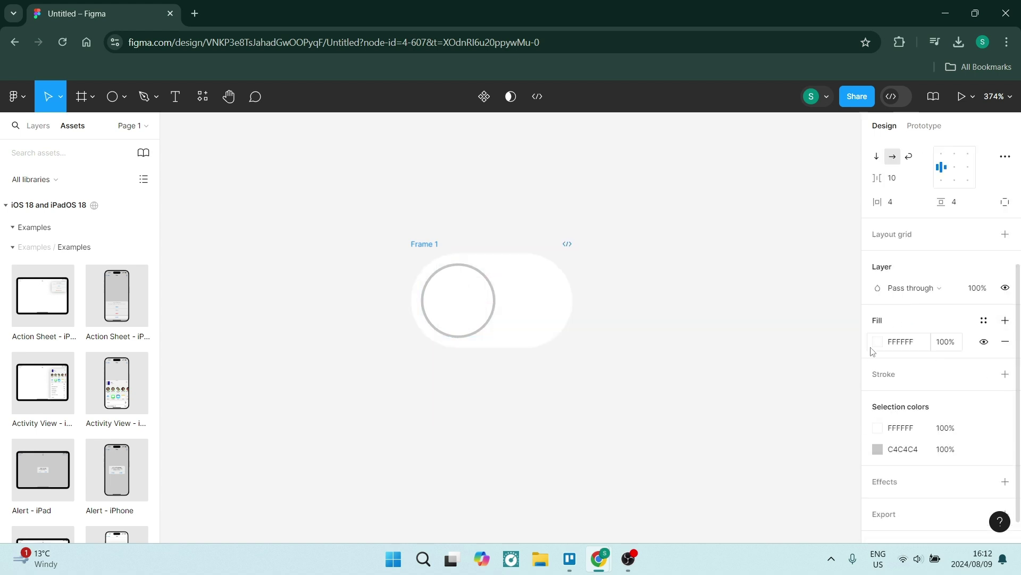
click(878, 341)
key(Escape)
Make Frame 1 a component and add a green variant with the knob aligned right
click(484, 96)
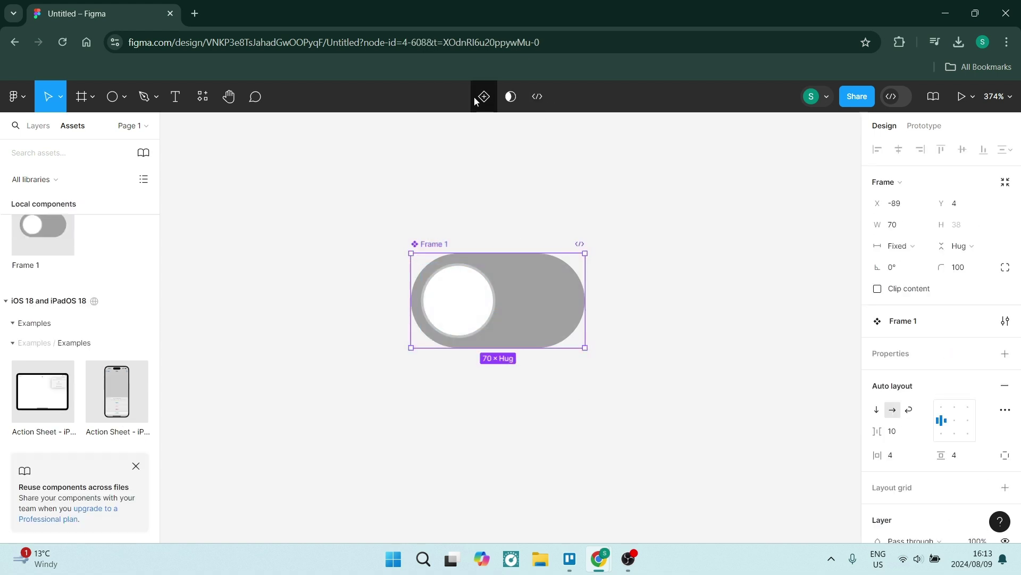
click(478, 100)
scroll(969, 334, down, 3)
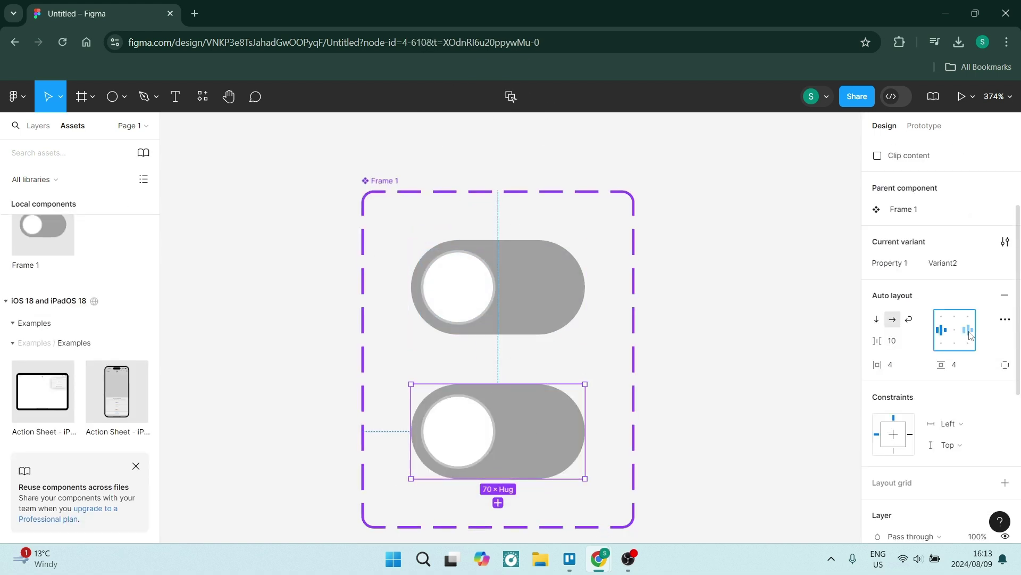
click(969, 330)
scroll(970, 335, down, 5)
click(875, 383)
drag(821, 371, 787, 372)
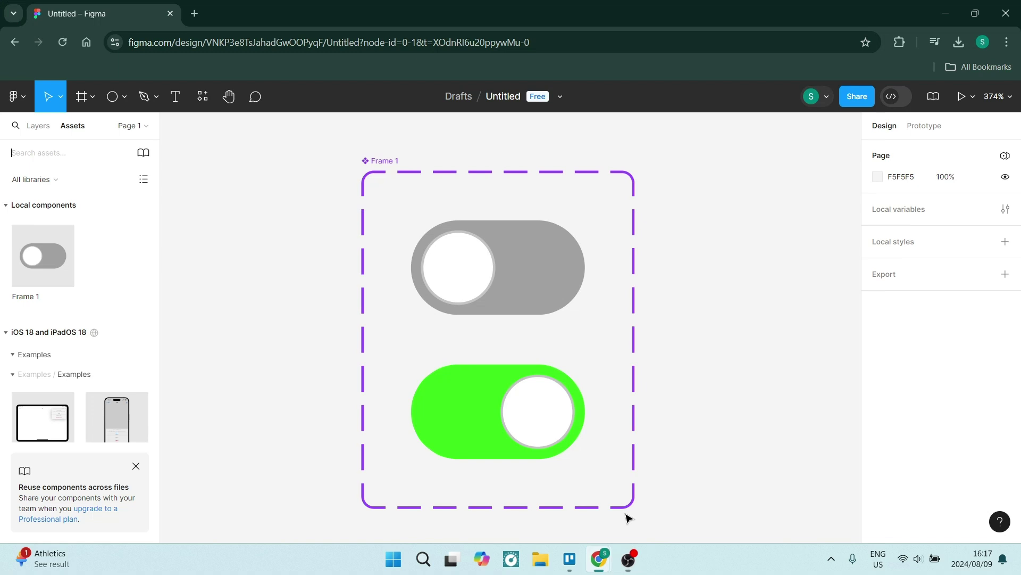
Link the grey variant to the green one with a prototype interaction, then place a library Toggle beside Frame 1
click(504, 273)
click(924, 126)
click(1005, 155)
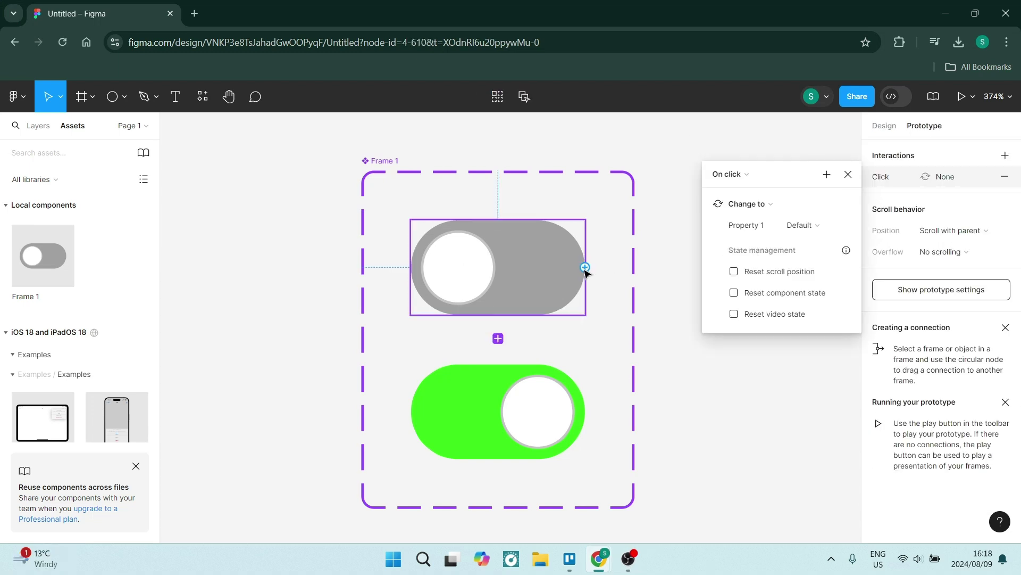
drag(584, 268, 556, 372)
scroll(475, 290, down, 3)
scroll(463, 255, up, 4)
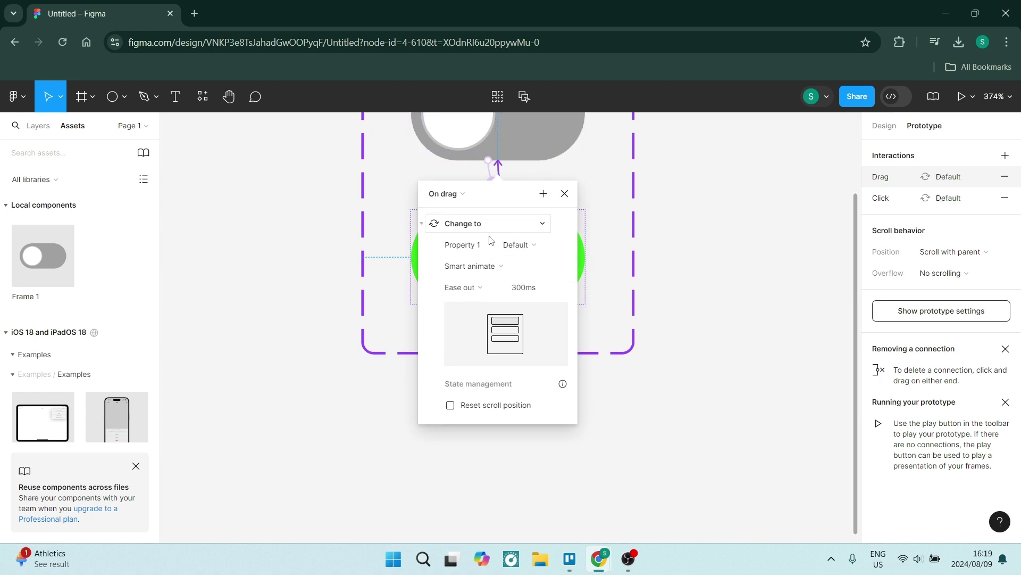
click(537, 334)
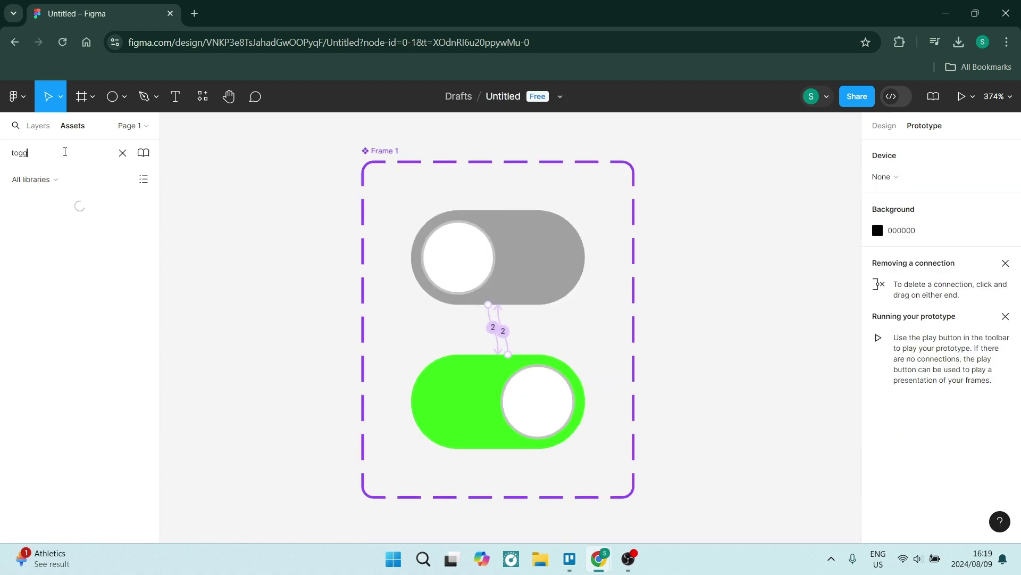
drag(41, 231, 691, 329)
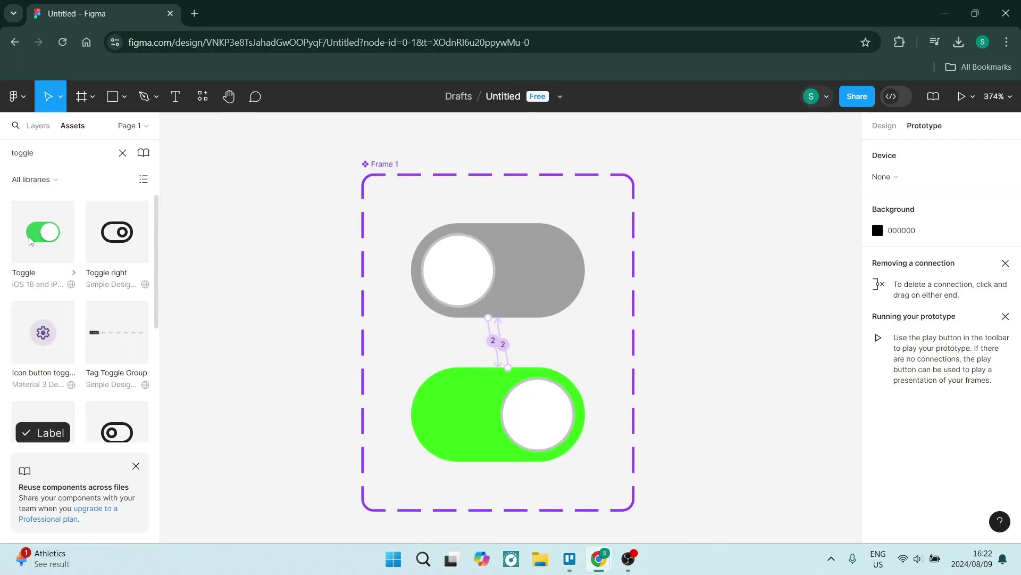
drag(42, 231, 732, 291)
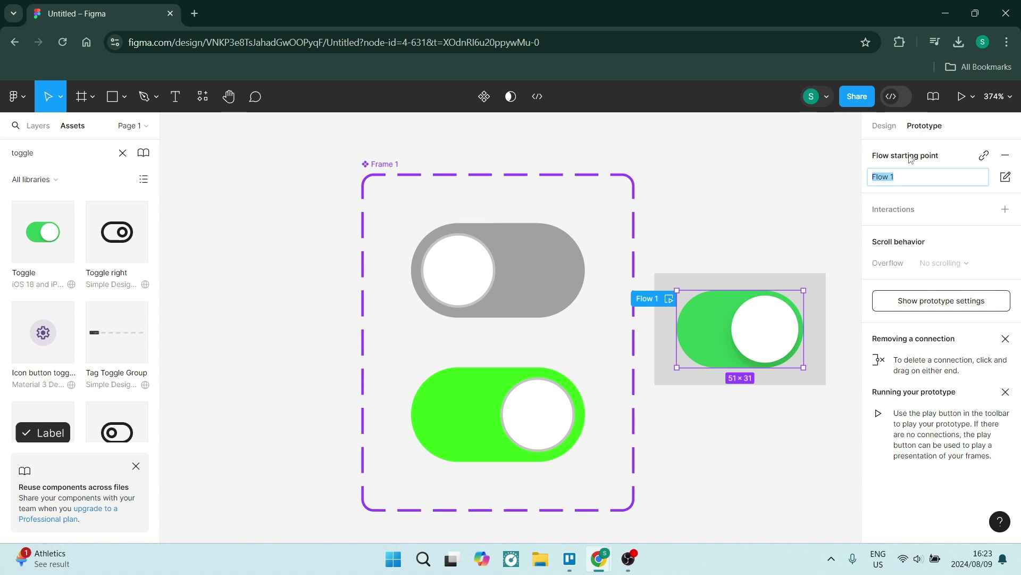
Draw a slice over the tiger image's top-left corner and size it 1000×1000
click(669, 299)
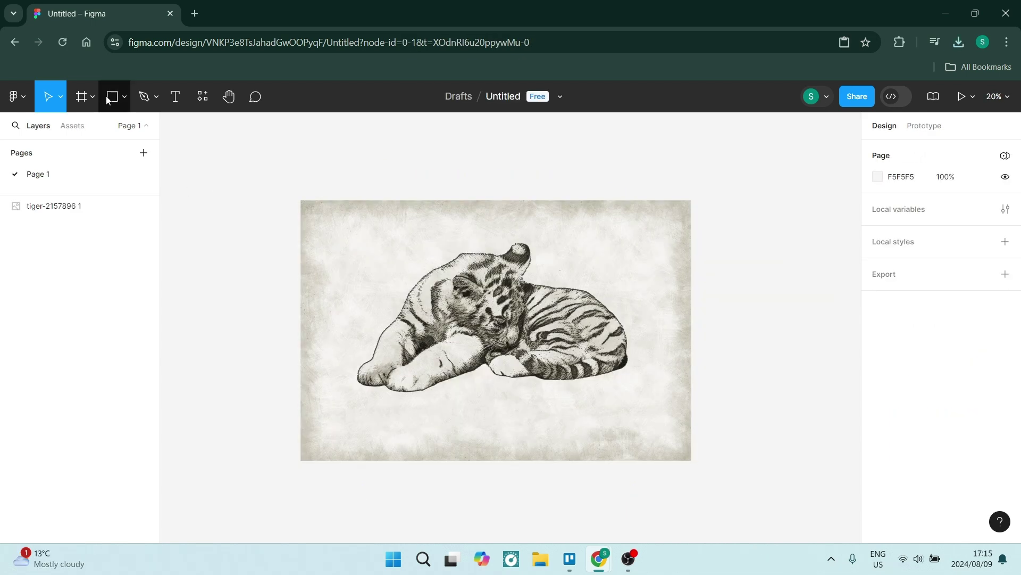
click(92, 96)
click(74, 150)
drag(301, 162, 449, 301)
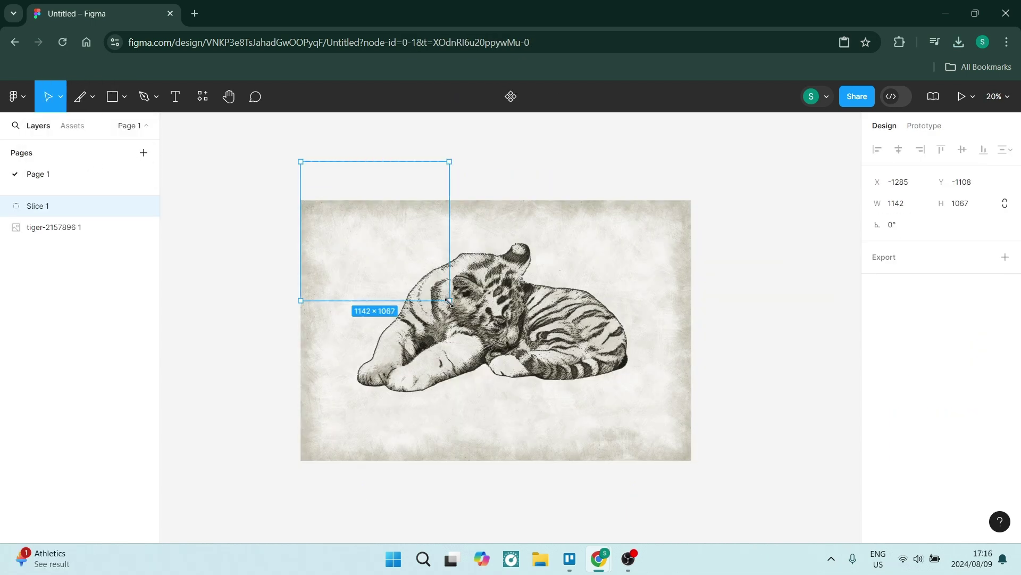
click(449, 300)
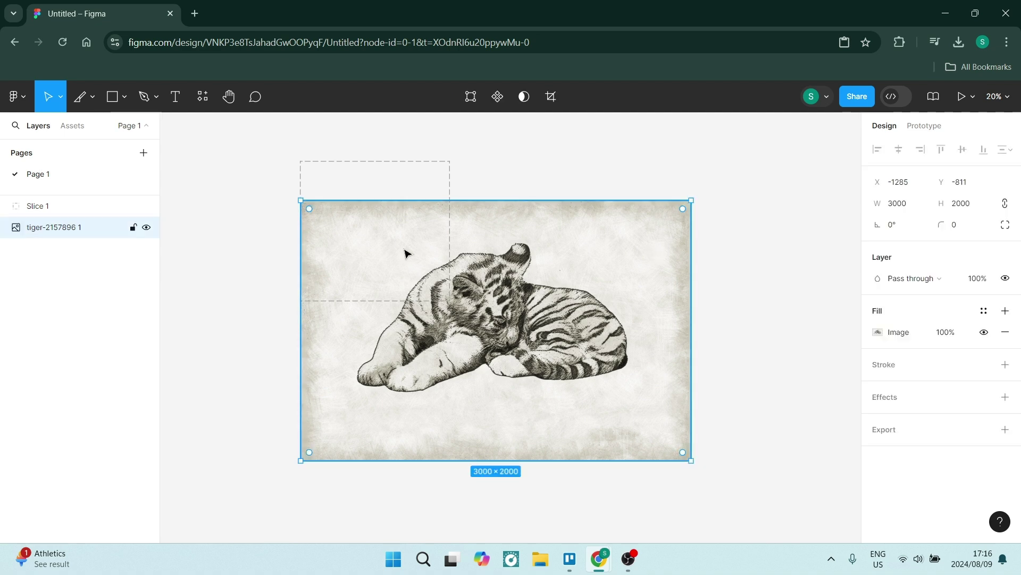
click(408, 253)
click(897, 203)
text(1000)
key(Tab)
text(1000)
key(Return)
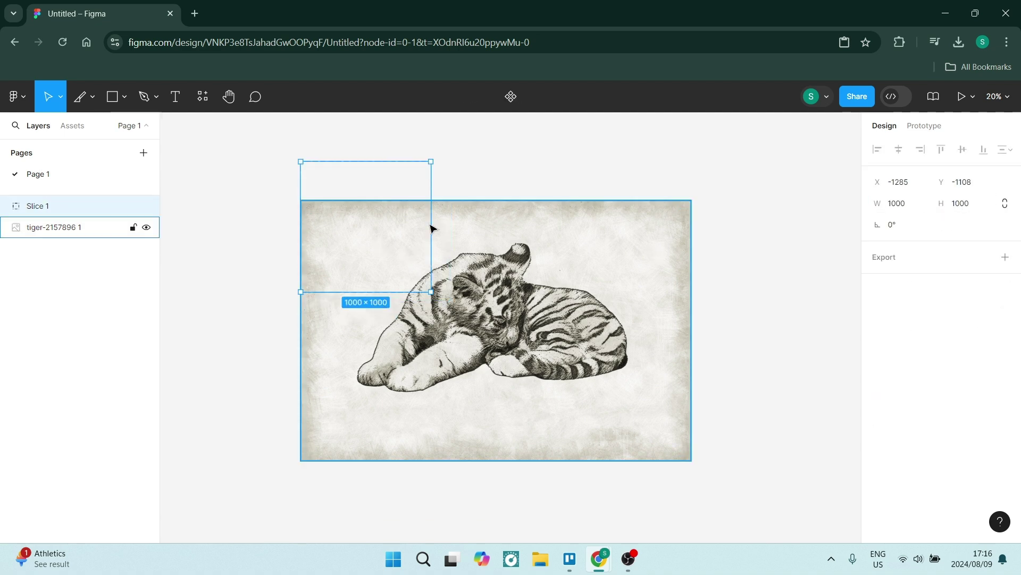
Duplicate the slice to tile the image and move Slice 1 to the top of the layers
right_click(454, 250)
click(488, 153)
key(ctrl+v)
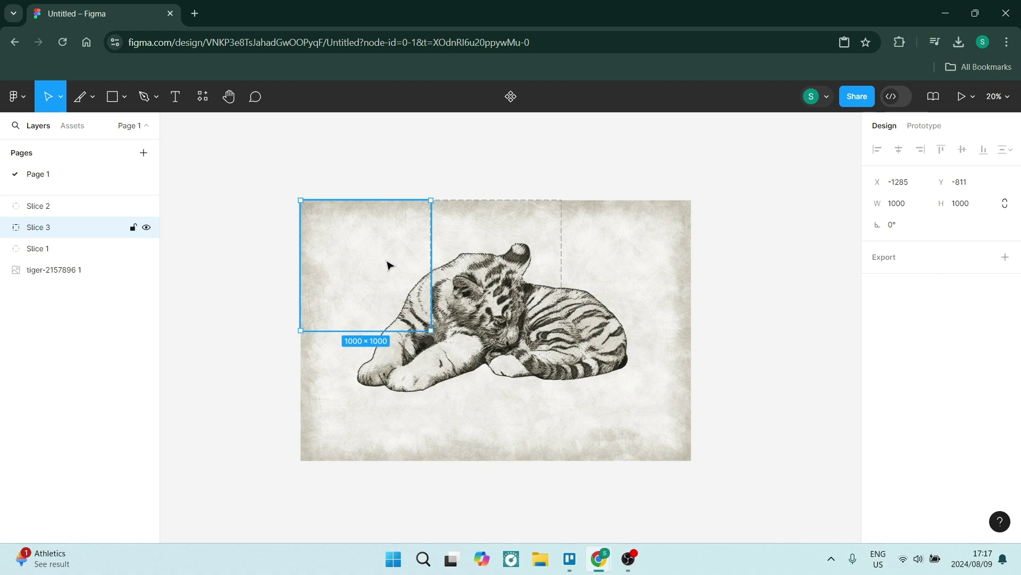
key(ctrl+v)
key(ctrl+v)
key(ctrl+v)
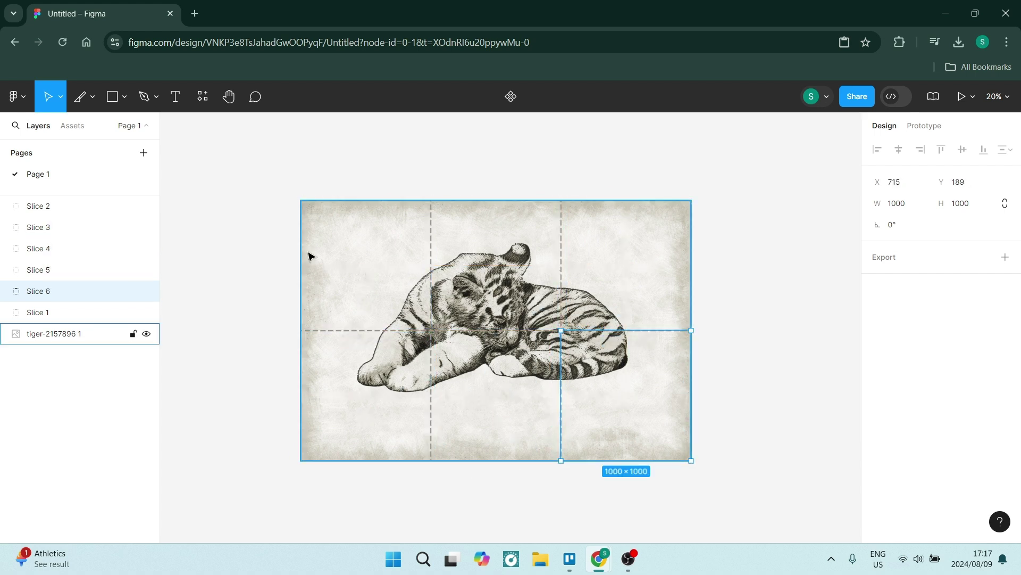
click(109, 340)
drag(47, 311, 49, 207)
Add an export setting to Slice 1, start a new FUNCTION12 project and copy the Figma Dev Mode link
click(1005, 257)
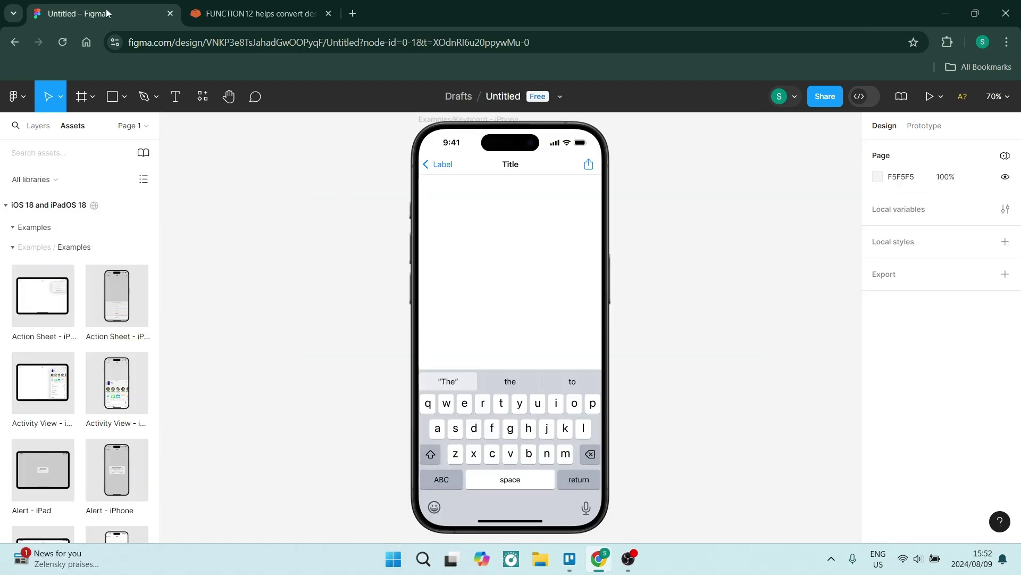
click(256, 13)
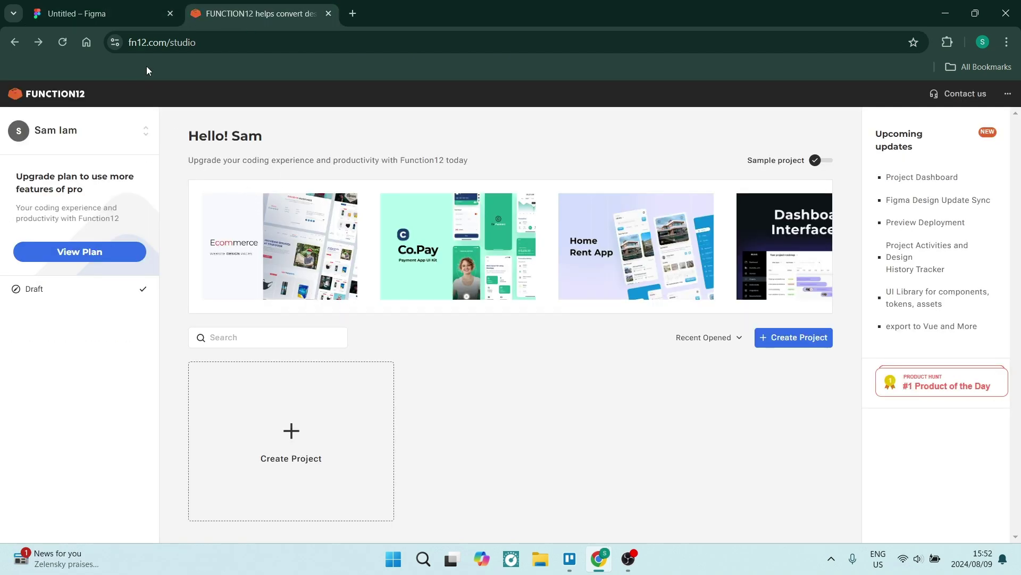
click(417, 440)
click(102, 13)
click(825, 96)
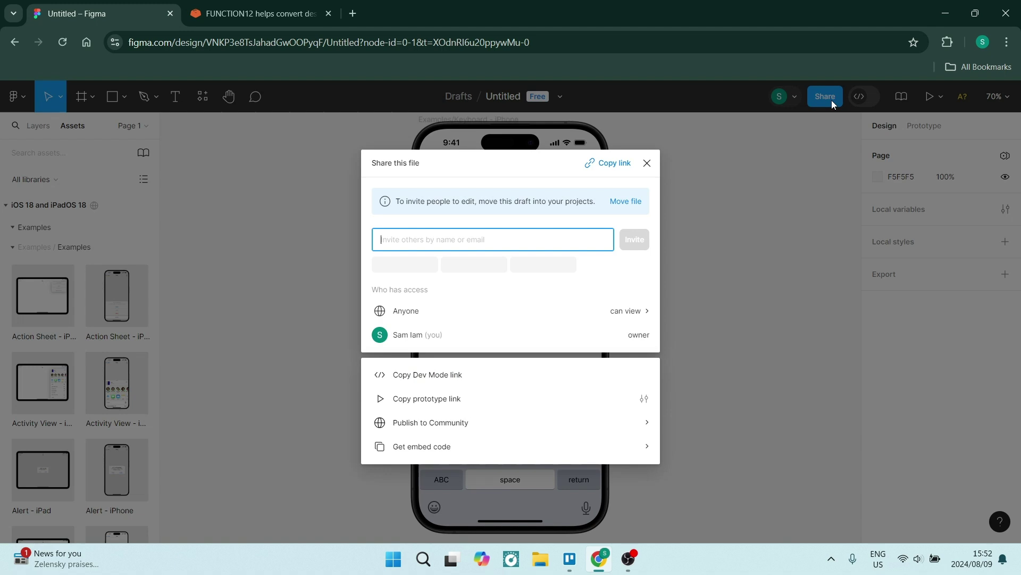
click(621, 356)
click(255, 14)
Paste the Figma link, name the project 'Figma 1' with HTML, create it and download the code
key(ctrl+v)
click(517, 201)
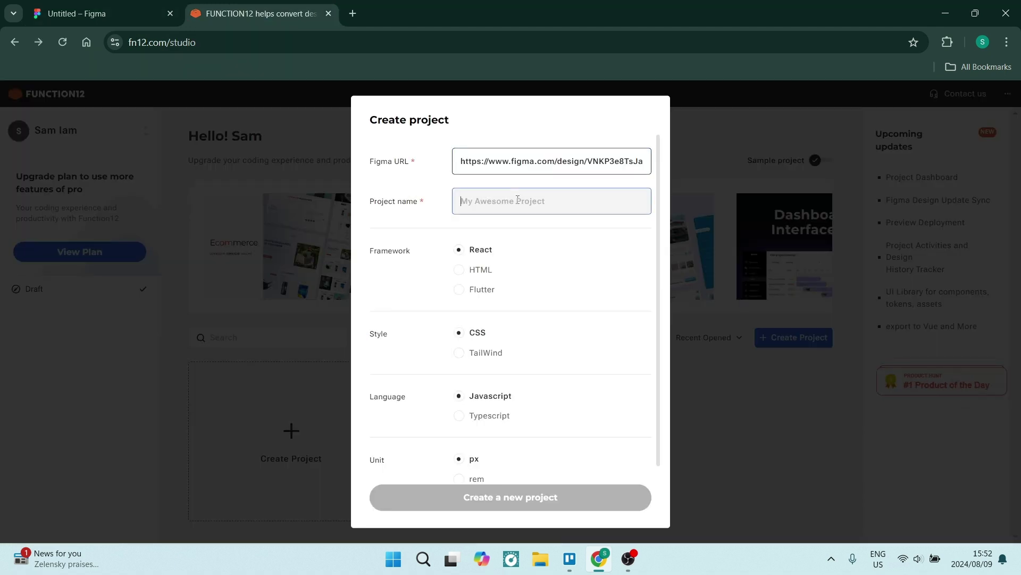
text(Figma 1)
click(461, 270)
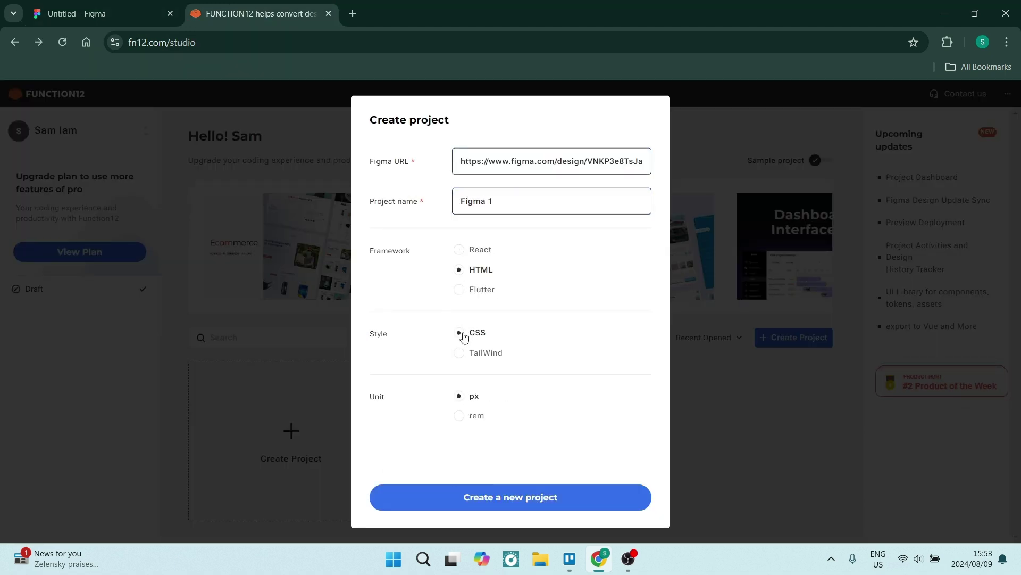
click(508, 497)
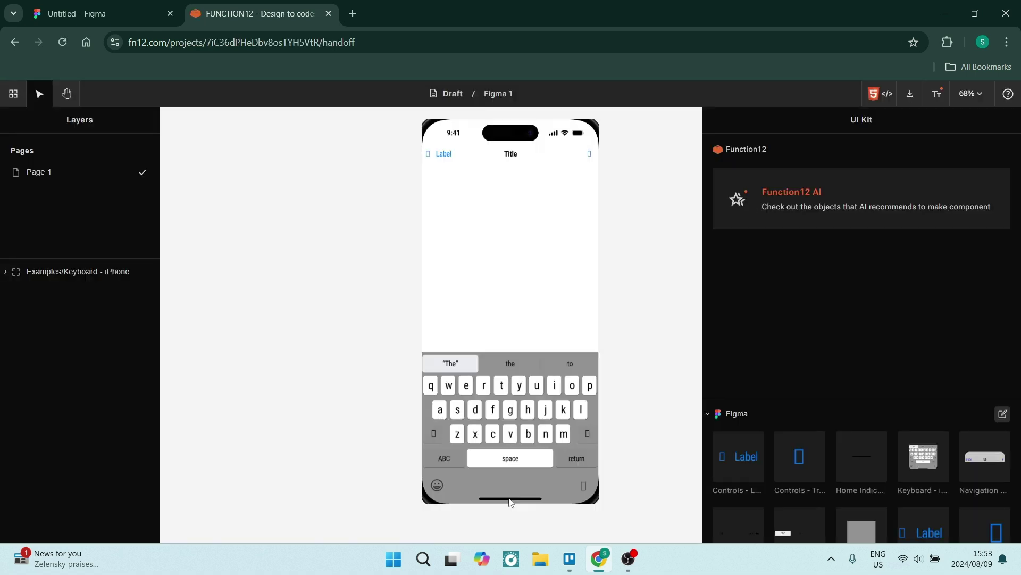
click(910, 93)
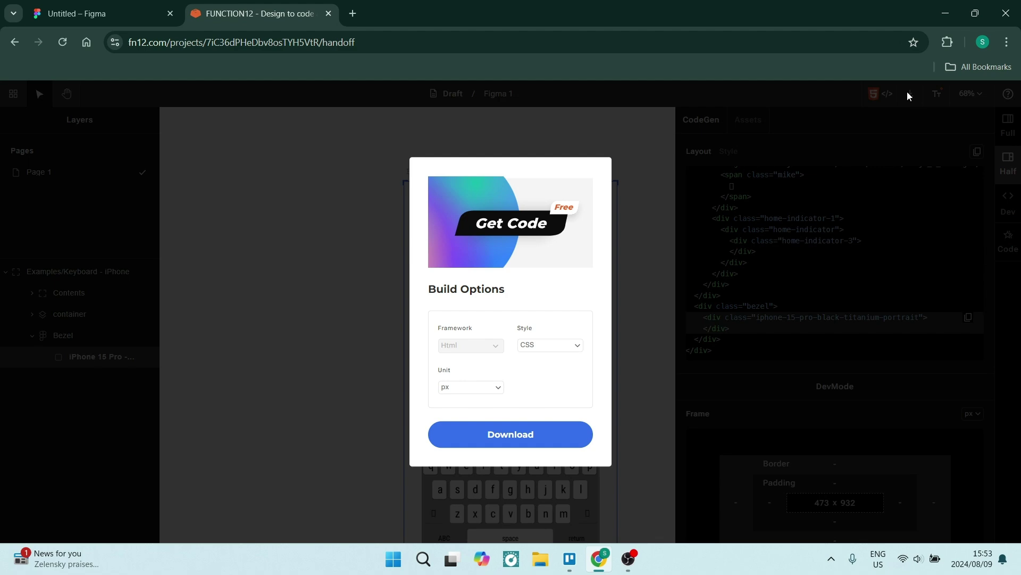
click(511, 435)
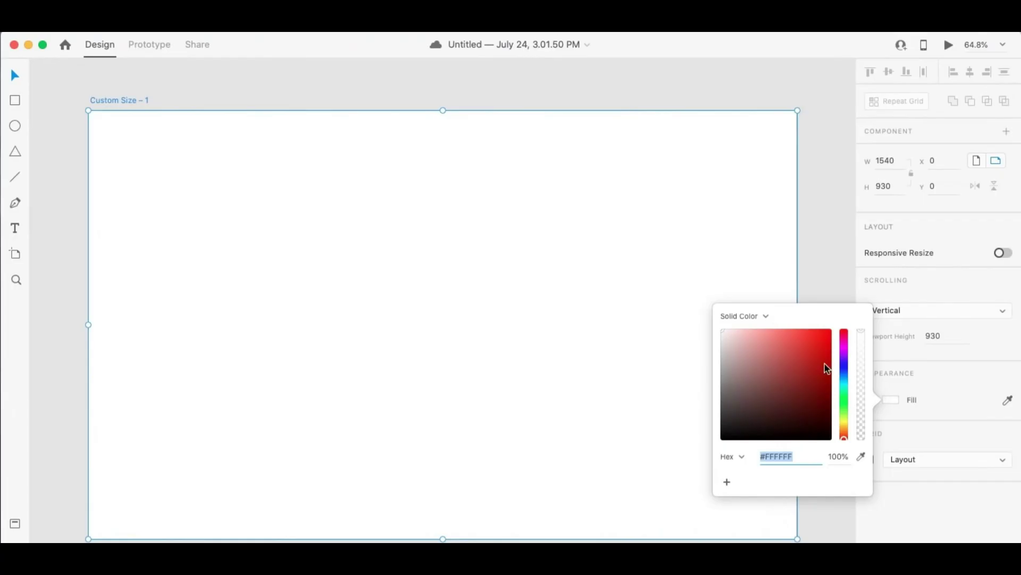
Fill the artboard with a diagonal linear gradient from #313131 to #161618
click(741, 315)
click(768, 326)
text(31)
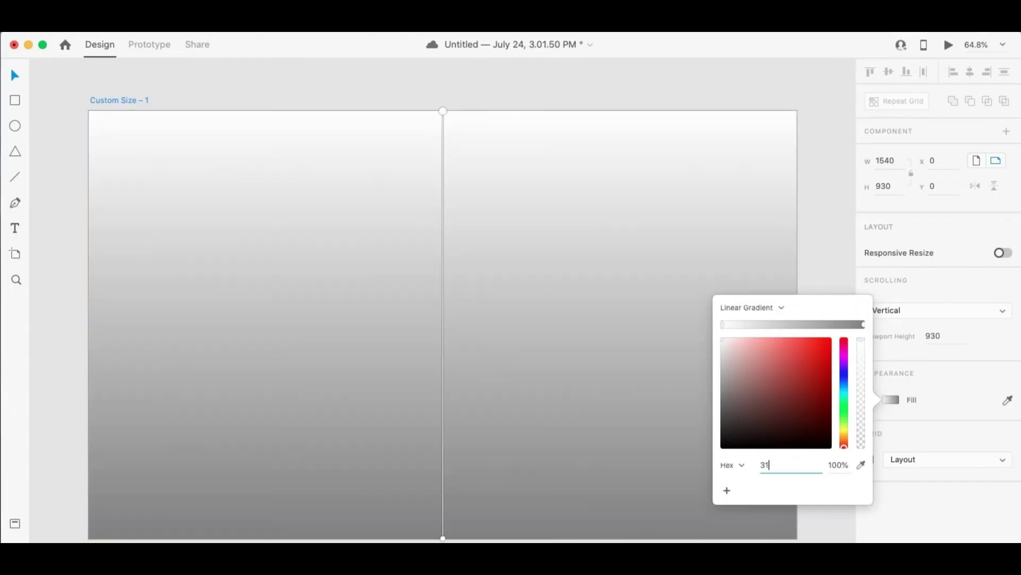
text(3131)
key(Return)
click(863, 324)
text(161)
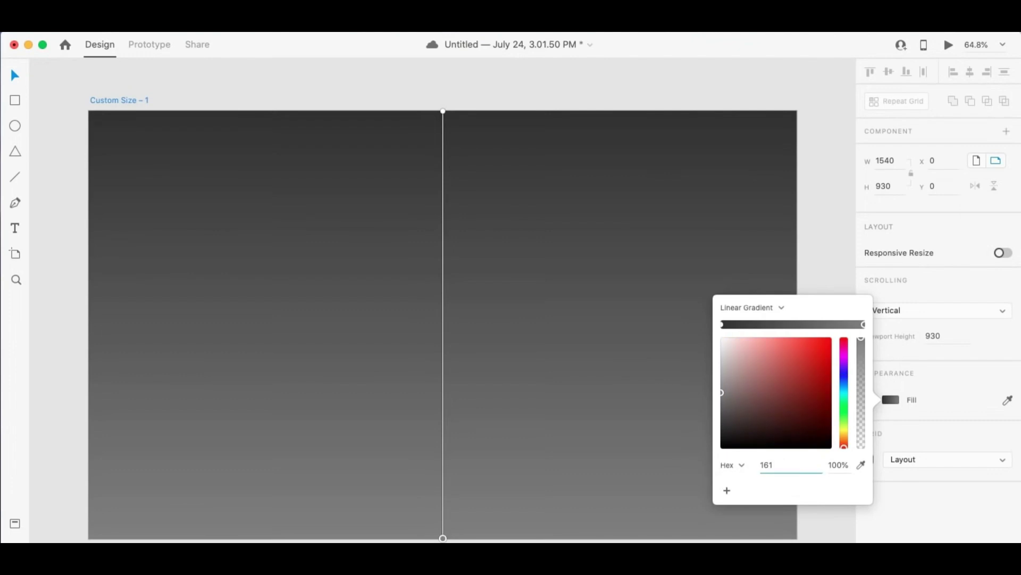
text(618)
key(Return)
drag(443, 111, 159, 171)
drag(443, 538, 791, 533)
Set the Aer logo to Basetica size 41 and move it near the top-left corner
click(202, 196)
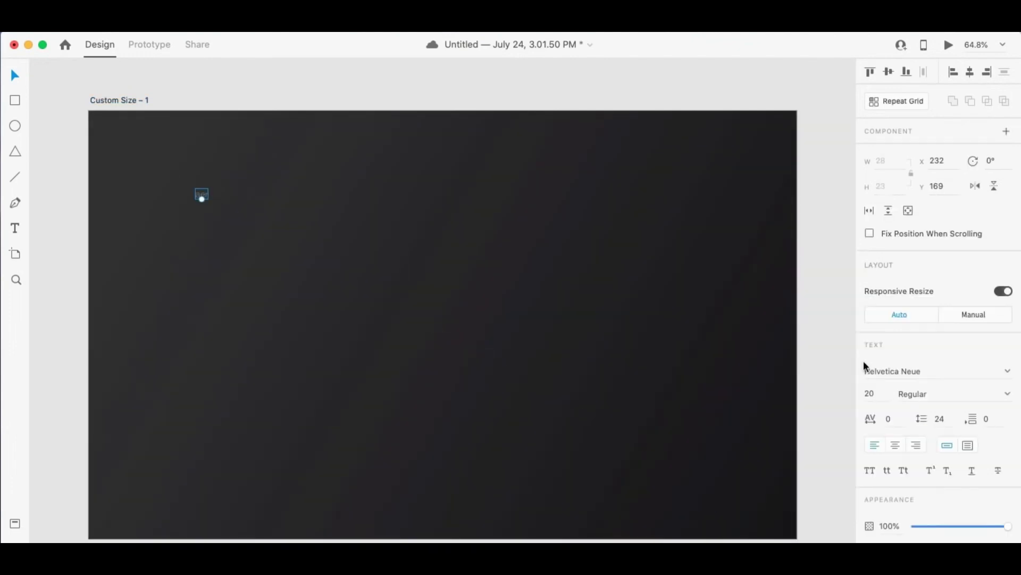
click(865, 369)
text(Basetica)
key(Tab)
text(41)
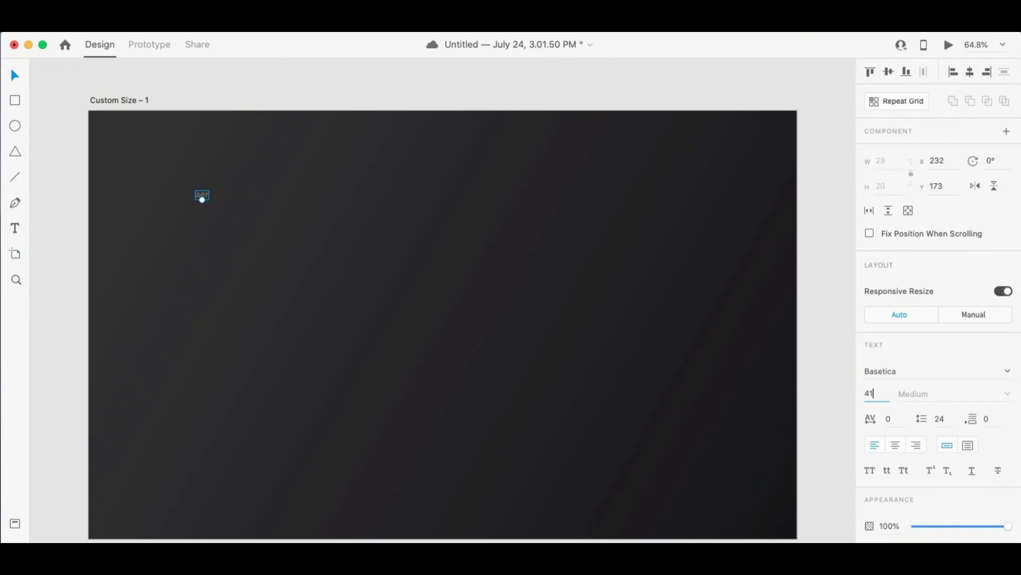
key(Return)
drag(222, 208, 130, 153)
Draw a divider line and duplicate the Home link to its right
key(l)
drag(104, 154, 174, 155)
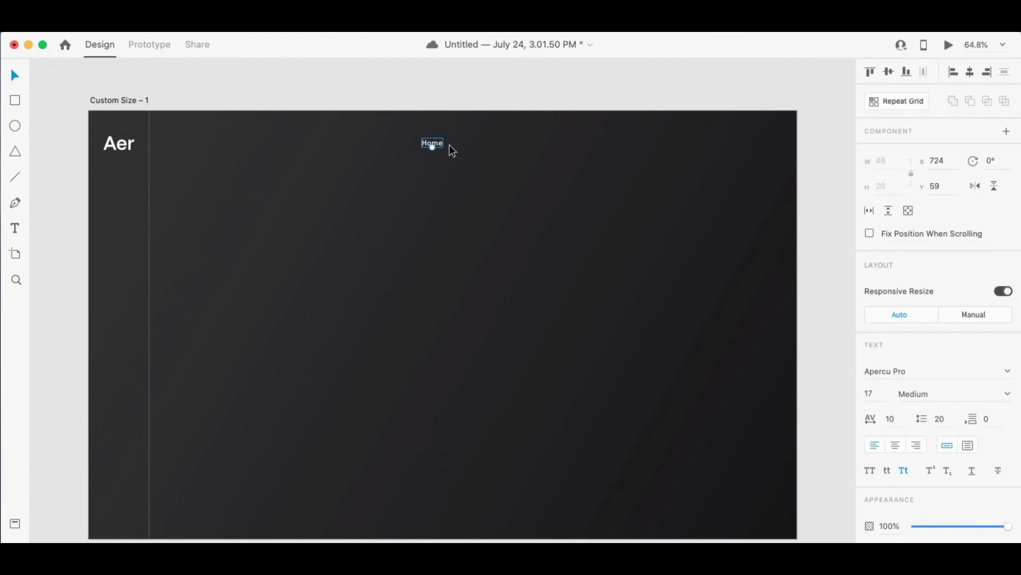
drag(433, 143, 486, 144)
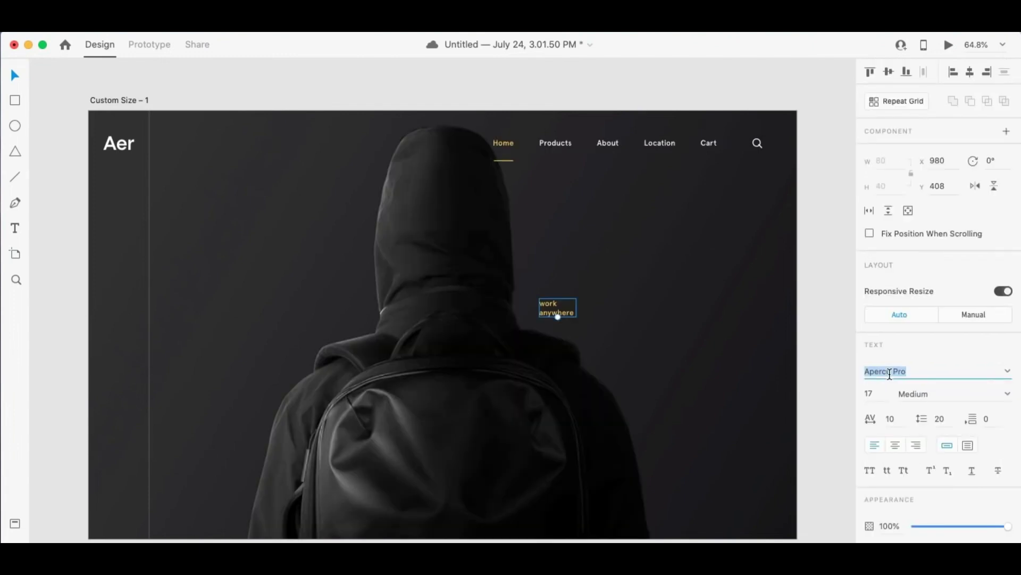
Set the Work Anywhere heading to font size 72 and adjust its letter spacing
click(879, 392)
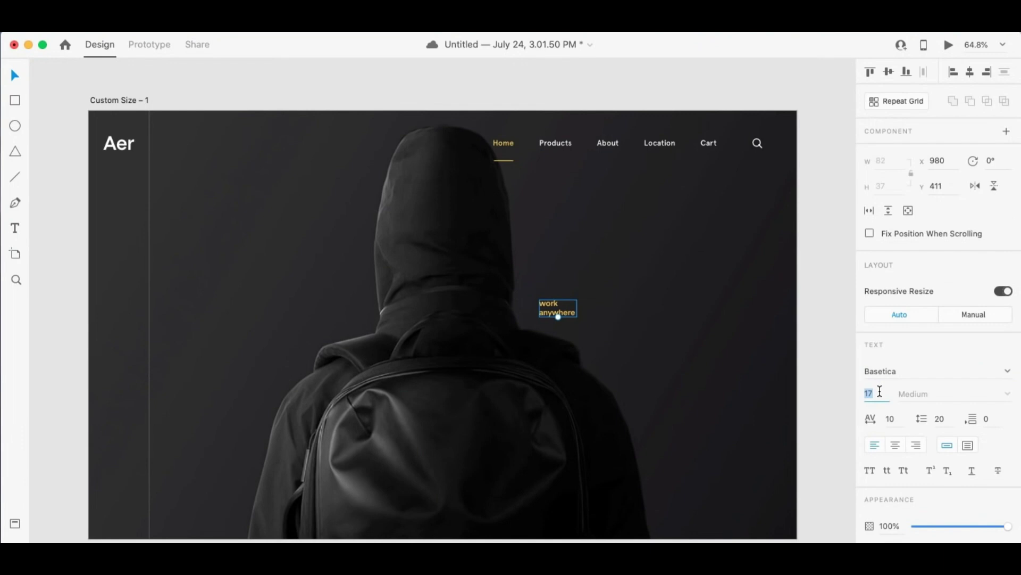
text(72)
click(892, 419)
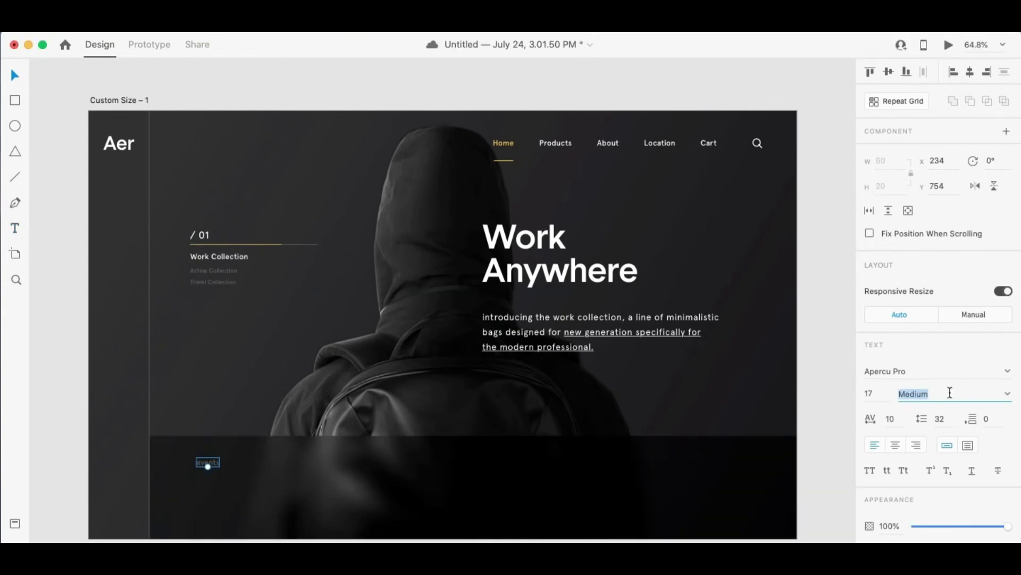
Make the EVENTS text bold and uppercase
text(Bold)
click(871, 471)
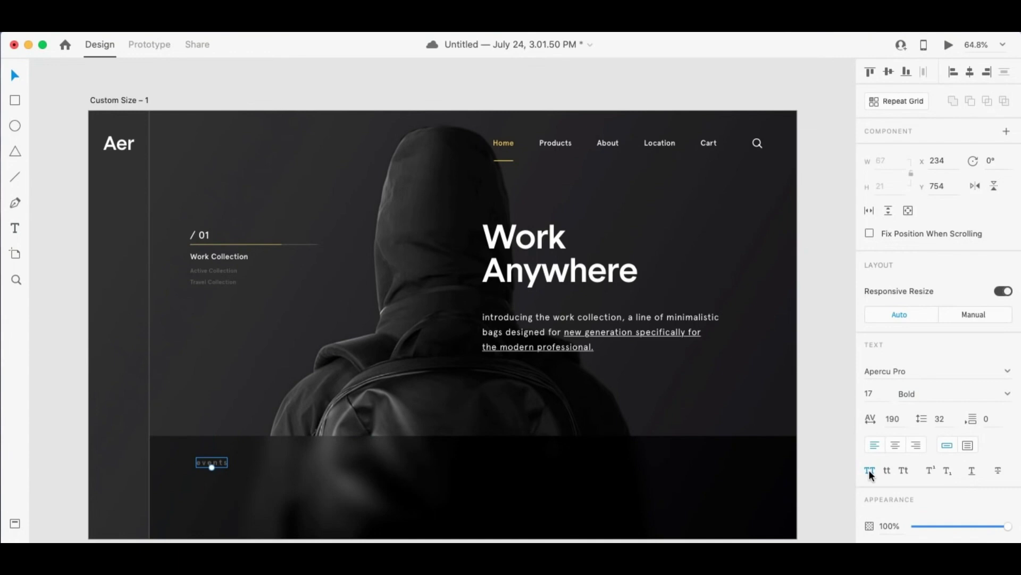
click(871, 472)
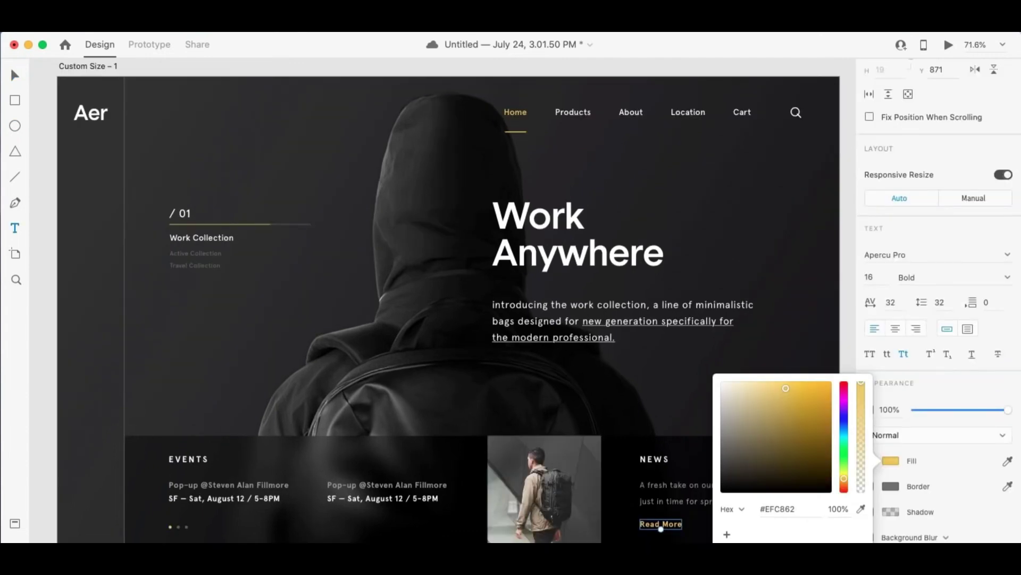
Finish the gold Read More link and add an 'Fb' label at the bottom-left
click(83, 511)
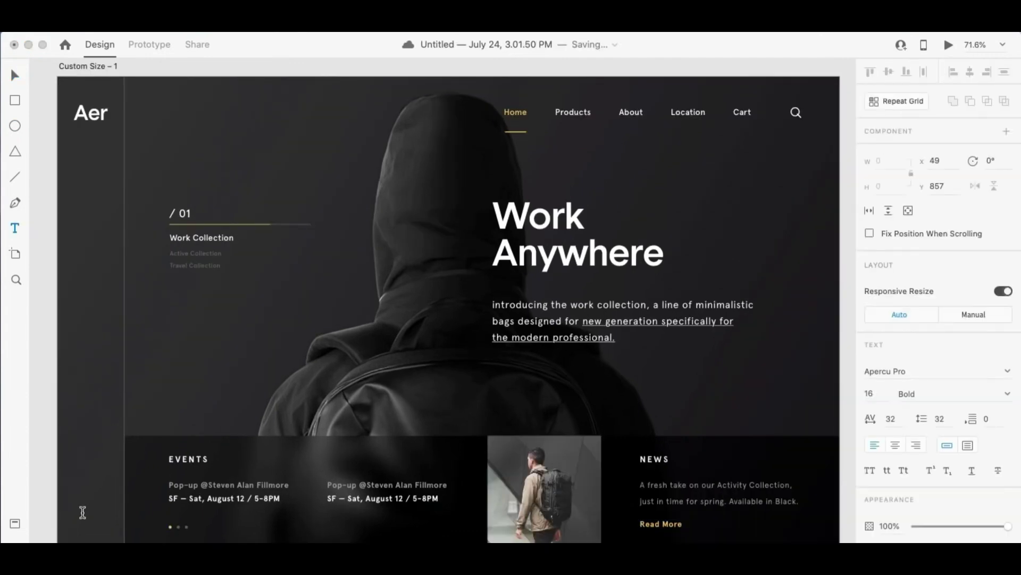
text(Fb)
click(903, 470)
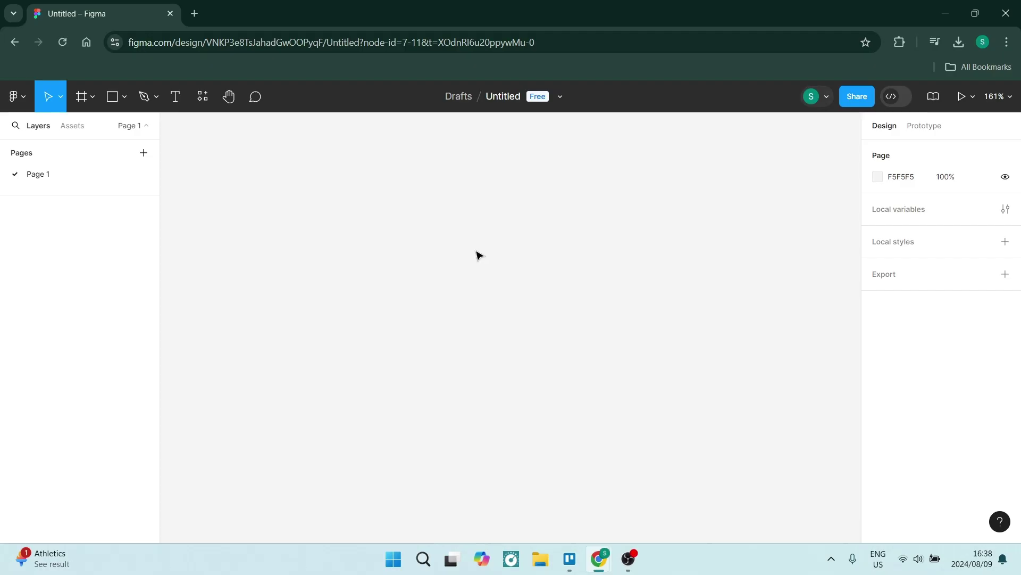
Create a 'Column 1' text in an auto-layout frame with gap 0 and padding 5
key(t)
drag(297, 208, 586, 314)
text(Column 1)
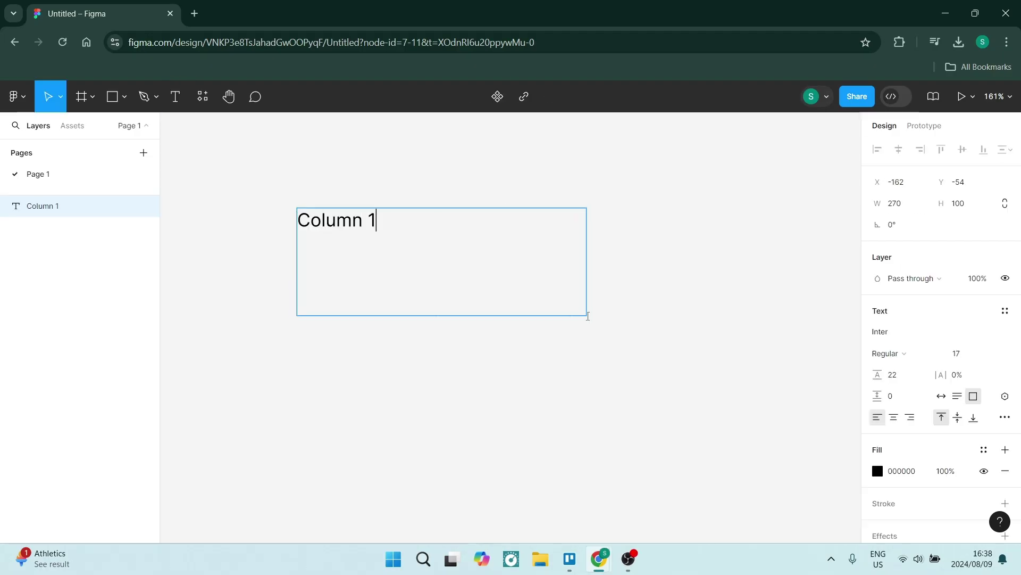
scroll(864, 189, down, 2)
key(shift+a)
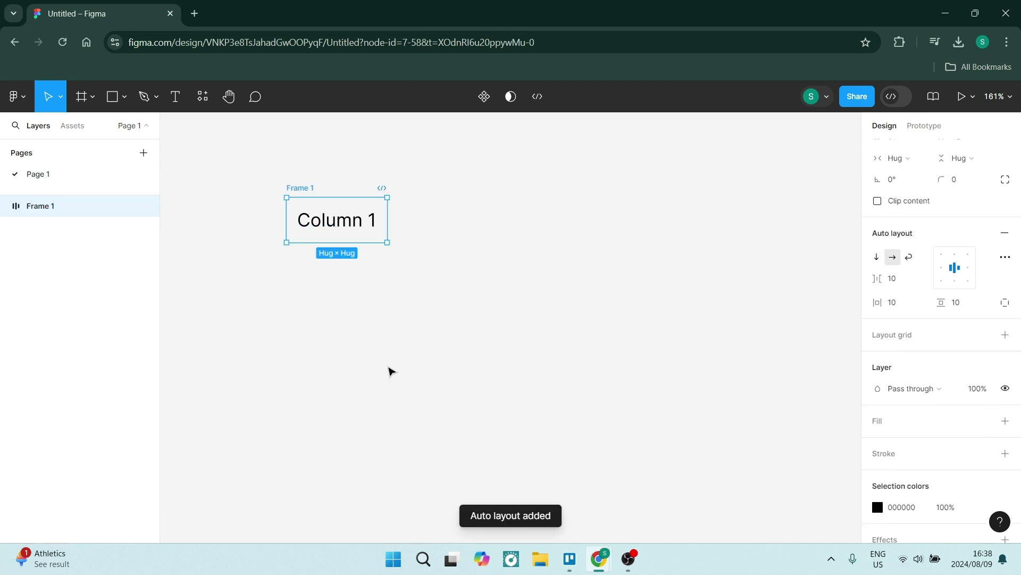
click(892, 279)
text(0)
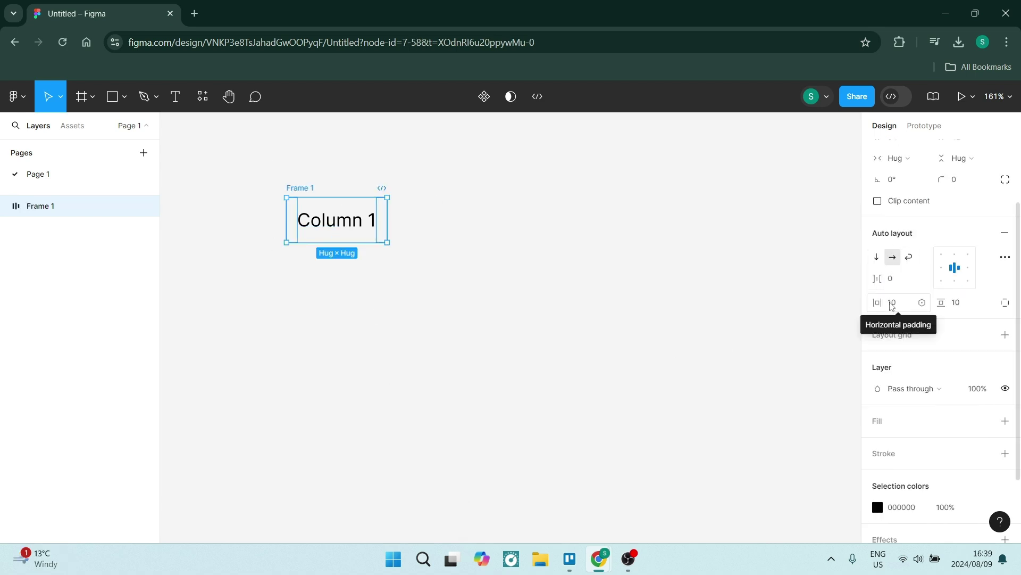
click(892, 303)
text(5)
scroll(936, 319, down, 2)
click(1006, 341)
Give the Column 1 cell a grey fill and a stroke
click(878, 363)
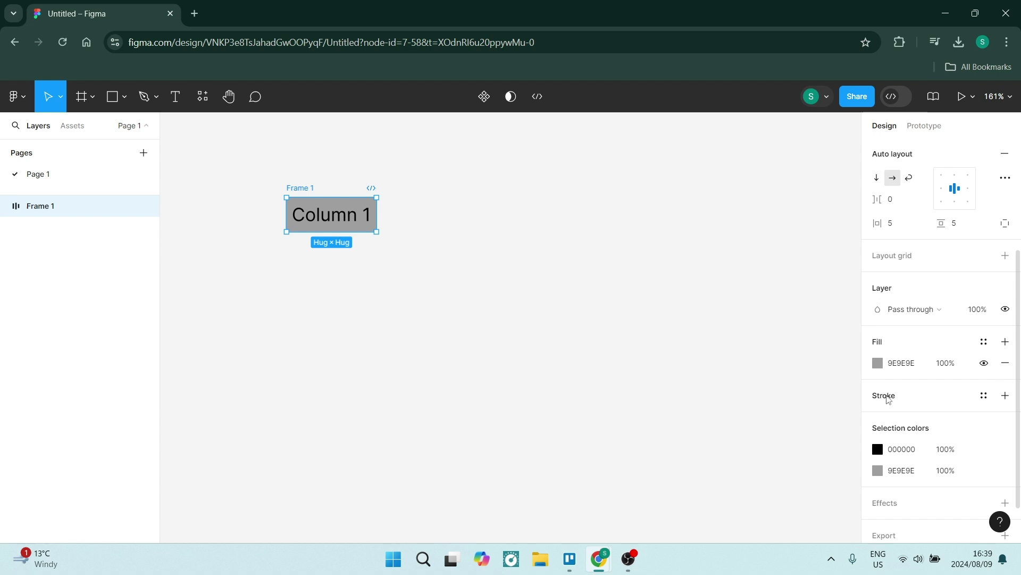
click(1006, 395)
click(1004, 435)
click(877, 417)
click(689, 312)
Copy the cell into a row of four and turn them into a component
drag(257, 158, 361, 222)
key(ctrl+c)
key(ctrl+v)
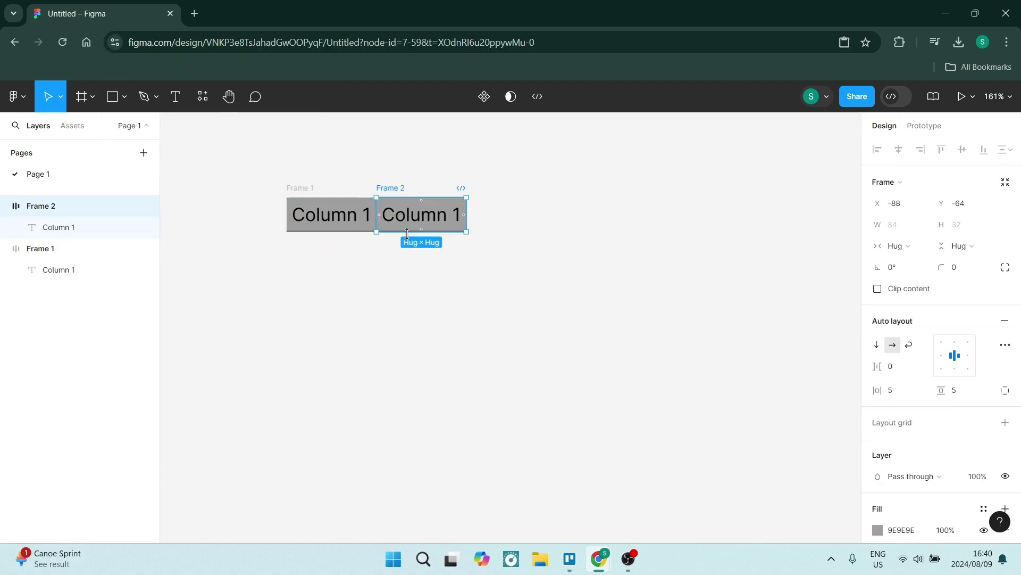
key(ctrl+v)
key(ctrl+v)
click(538, 317)
key(ctrl+a)
click(478, 96)
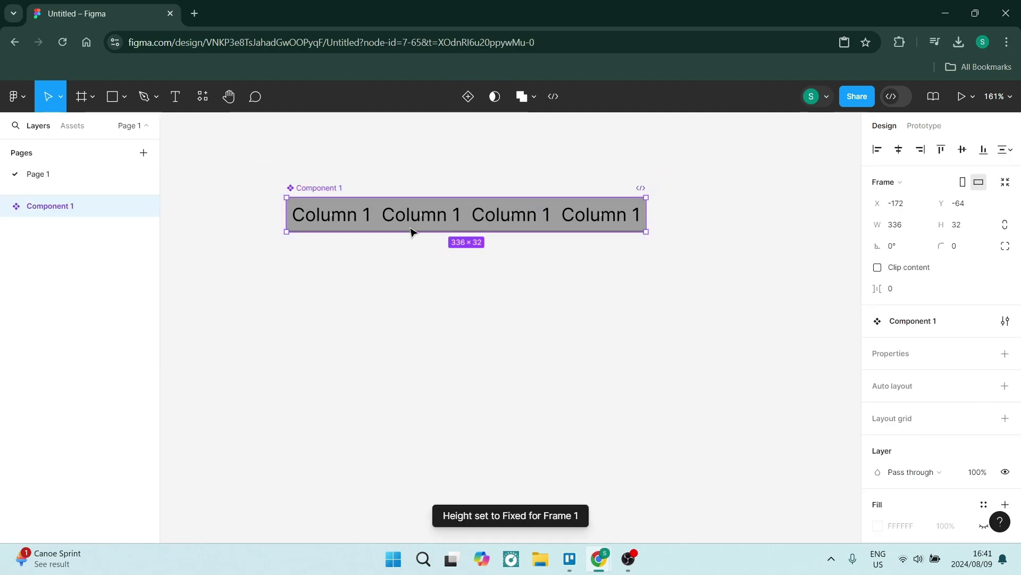